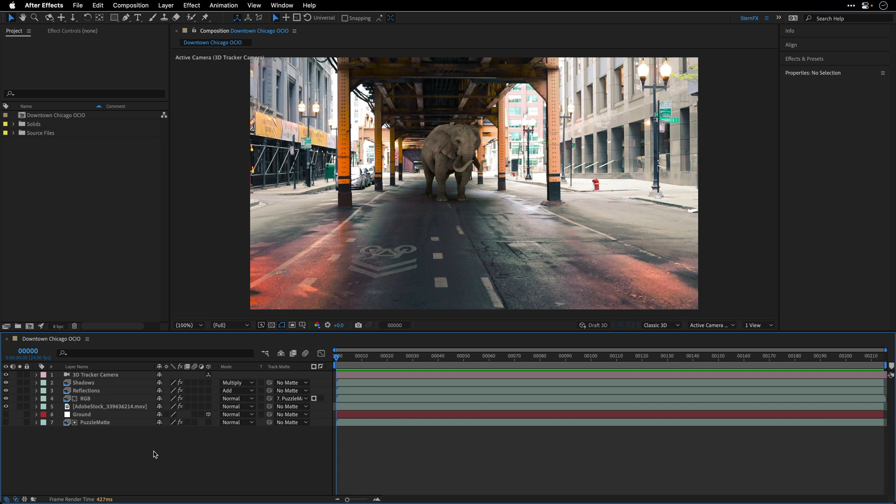
Step: Preview the elephant comp to frame 213, then show the AdobeStock footage's 3D Camera Tracker settings
{"action": "key", "text": "space"}
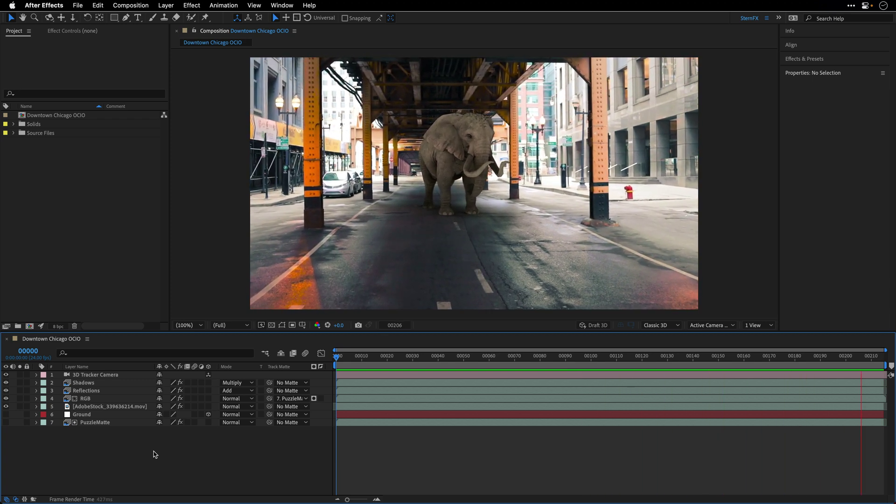
{"action": "key", "text": "space"}
{"action": "left_click", "coordinate": [87, 406]}
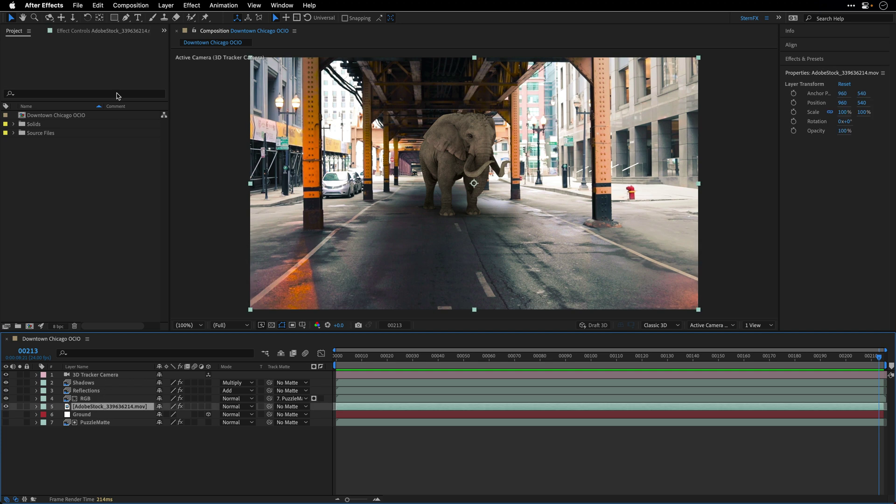
{"action": "left_click", "coordinate": [107, 31]}
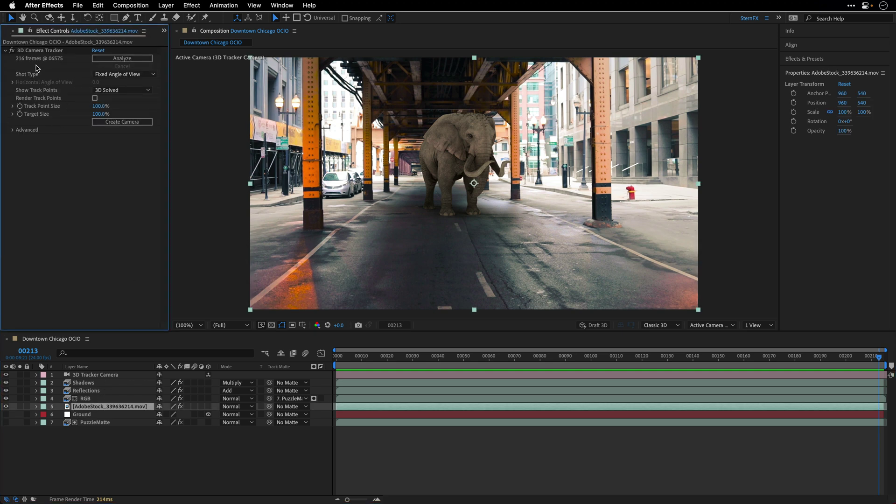
{"action": "key", "text": "super+Tab"}
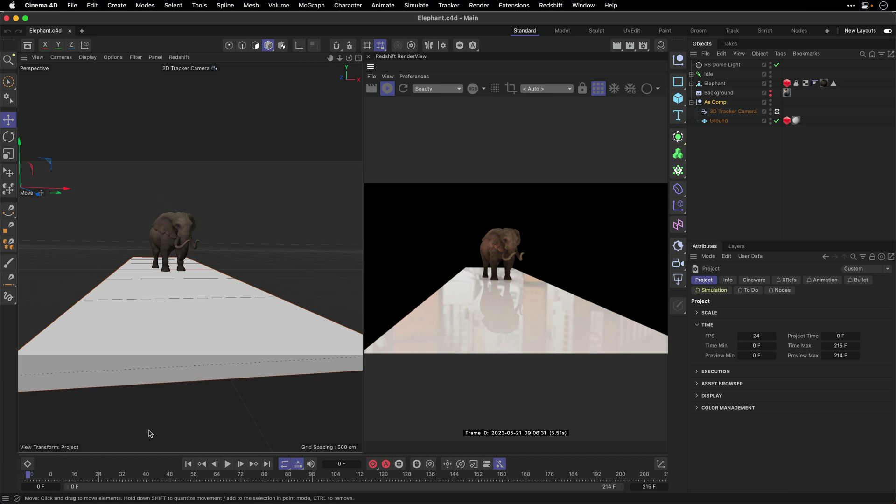
Step: Play the Cinema 4D elephant animation through to its last frame, 214 F
{"action": "left_click", "coordinate": [228, 464]}
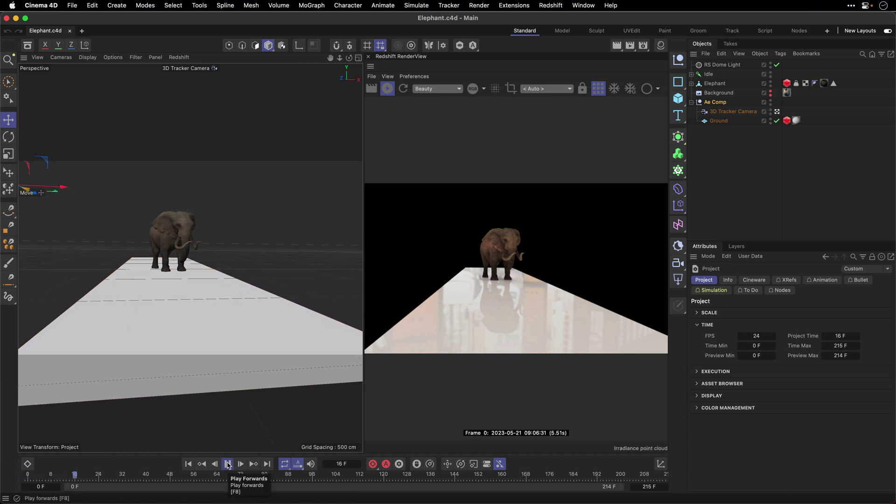
{"action": "left_click_drag", "start_coordinate": [624, 474], "coordinate": [673, 478]}
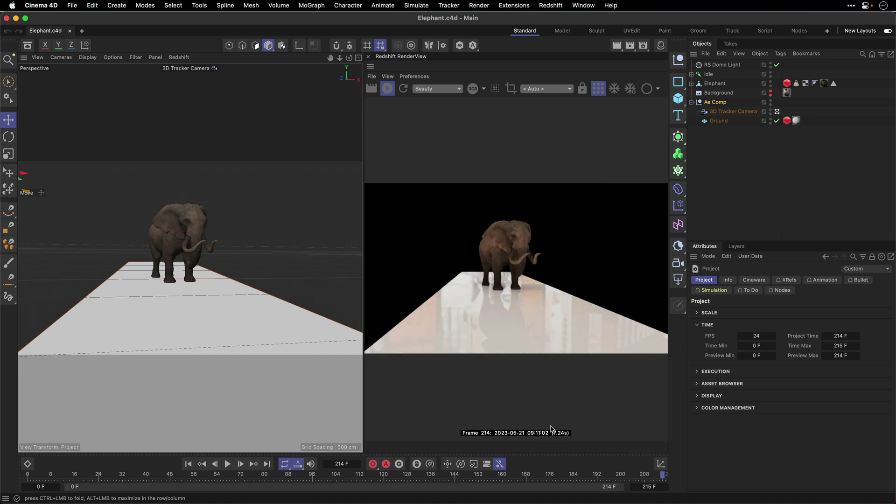
{"action": "key", "text": "super+Tab"}
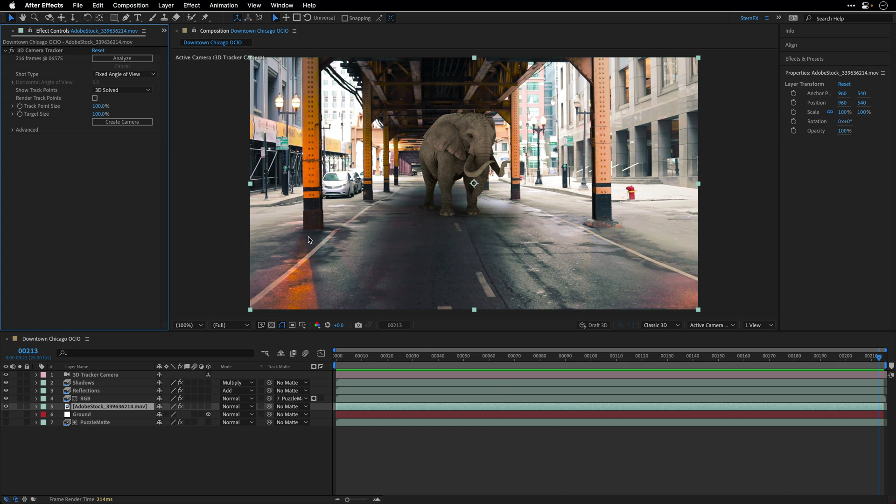
Step: Restore the Project panel in place of Effect Controls and deselect the AdobeStock footage layer
{"action": "left_click", "coordinate": [162, 34]}
{"action": "left_click", "coordinate": [173, 41]}
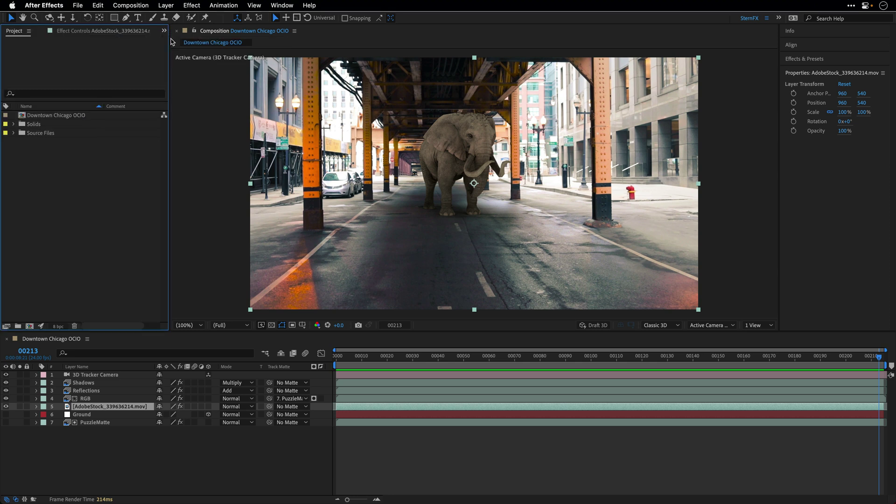
{"action": "left_click", "coordinate": [101, 448]}
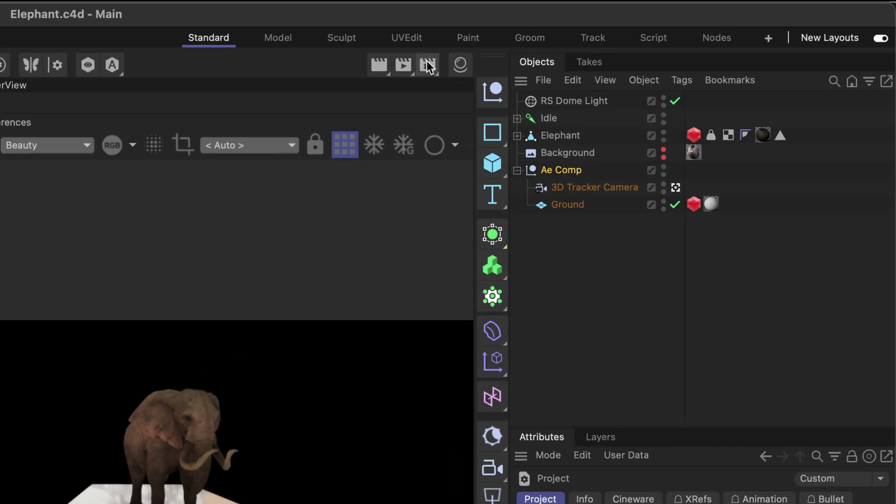
Step: Show the Redshift Globals page with ACEScg rendering space, sRGB display and ACES 1.0 SDR-video view
{"action": "left_click", "coordinate": [643, 45]}
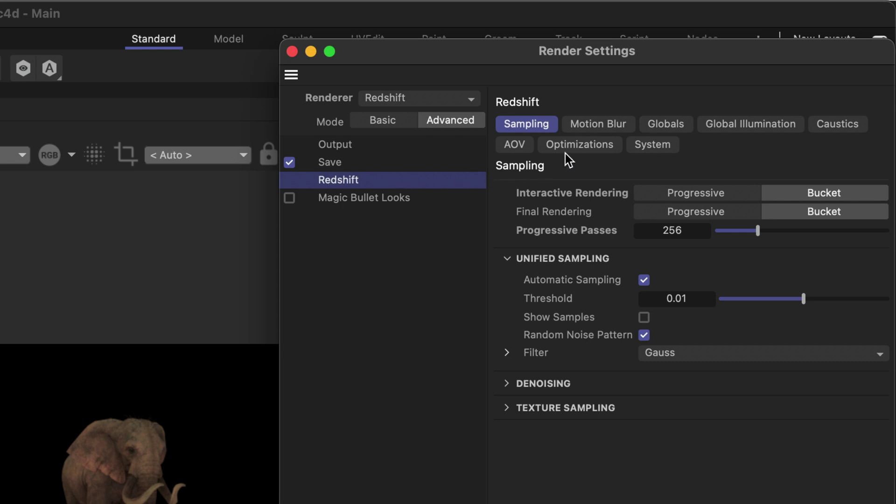
{"action": "left_click", "coordinate": [669, 128]}
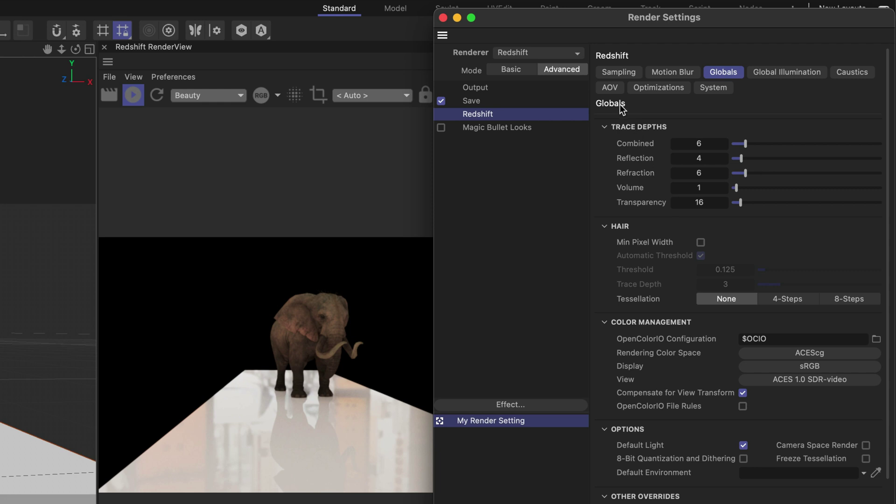
Step: Open the RS AOV Manager listing the Beauty, PuzzleMatte, Shadows and Reflections passes
{"action": "left_click", "coordinate": [609, 88]}
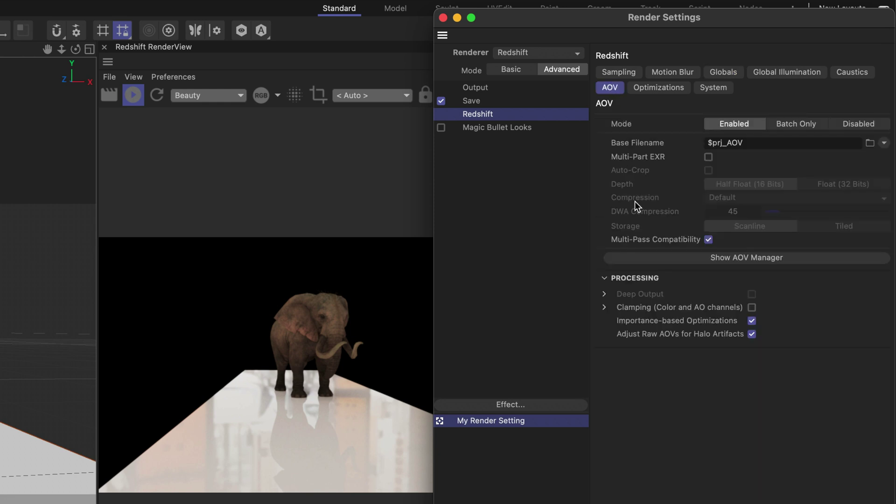
{"action": "left_click", "coordinate": [674, 258]}
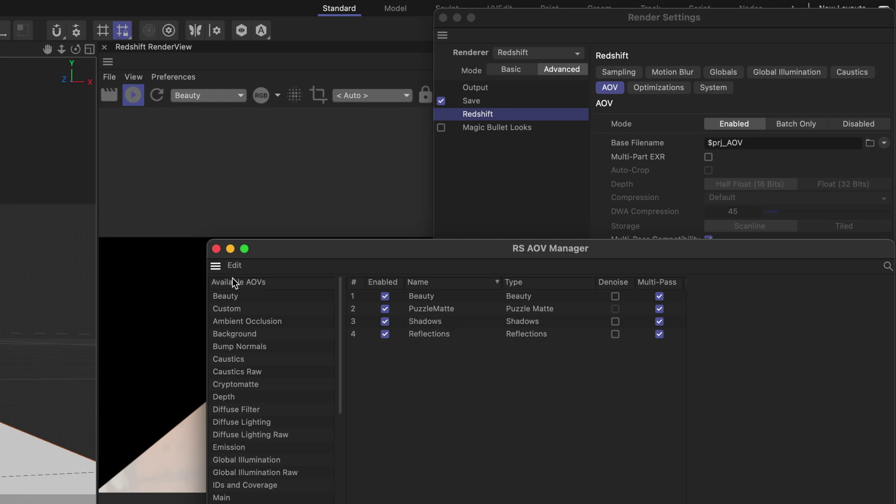
Step: Close the AOV Manager, review the multi-pass OpenEXR 32-bit save settings, and close Render Settings
{"action": "left_click", "coordinate": [216, 249]}
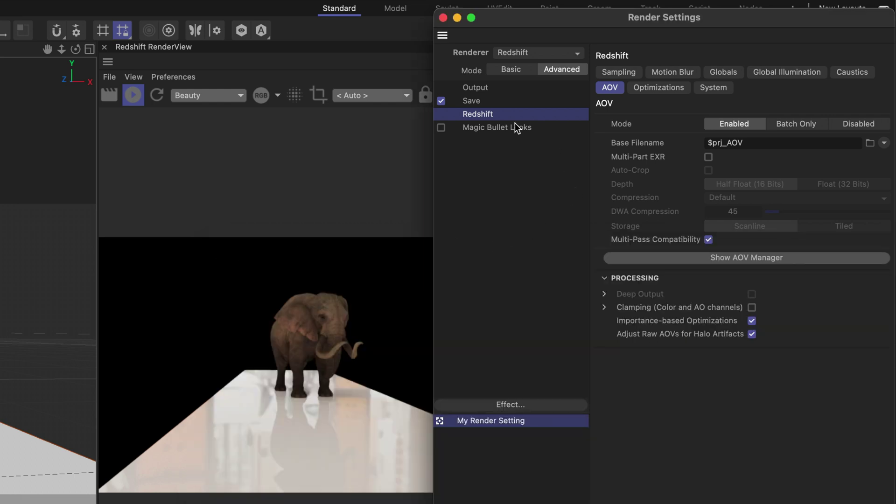
{"action": "left_click", "coordinate": [488, 102]}
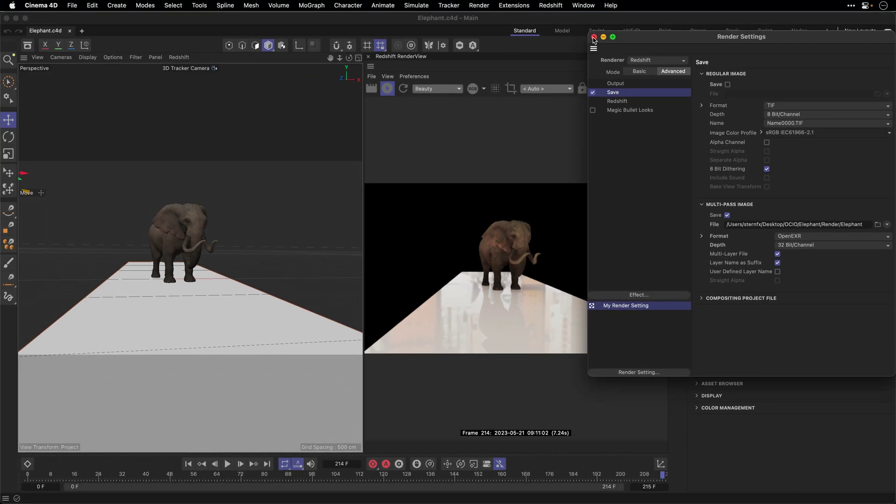
{"action": "left_click", "coordinate": [594, 37]}
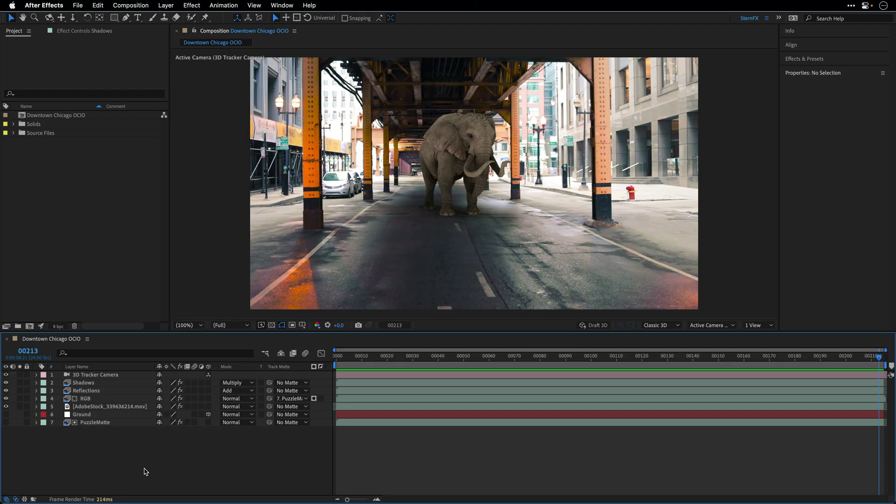
Step: Inspect the Reflections layer's EXtractoR, Linear Wipe and Fast Box Blur effects, then show the Project panel
{"action": "left_click", "coordinate": [83, 391]}
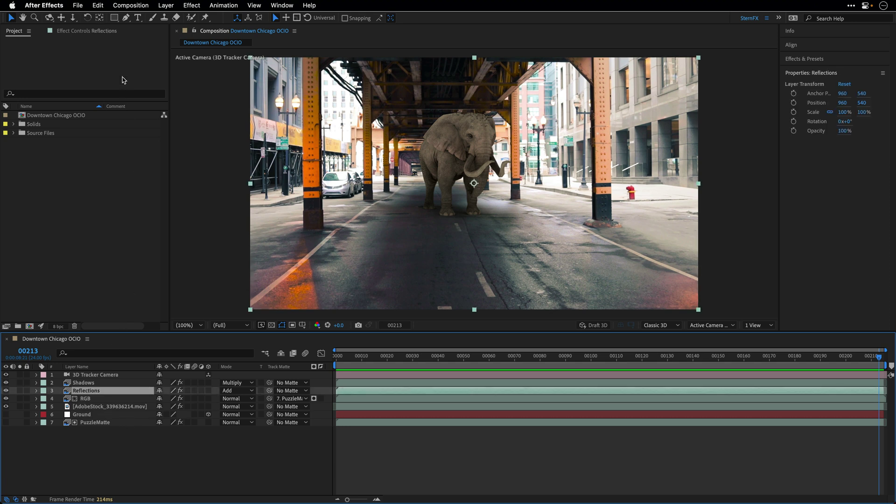
{"action": "left_click", "coordinate": [89, 31]}
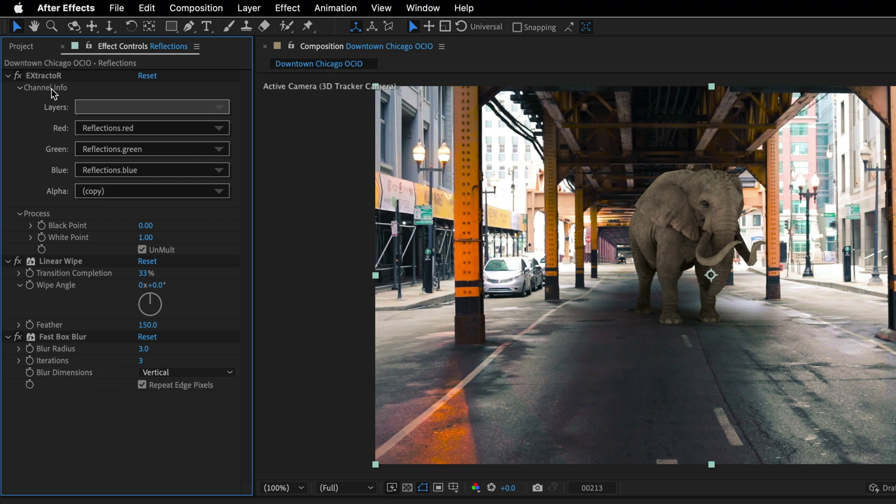
{"action": "left_click", "coordinate": [22, 46]}
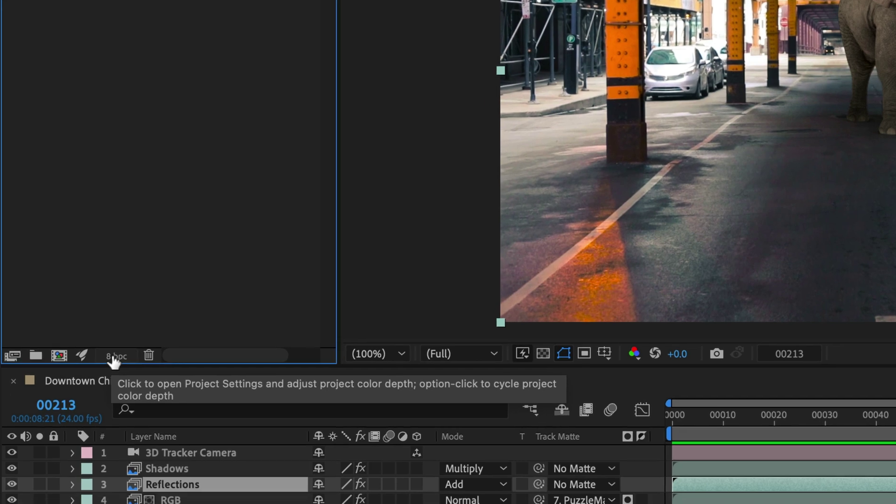
Step: Change the project's Color Engine from the 8 bpc settings to OCIO color managed
{"action": "left_click", "coordinate": [112, 371]}
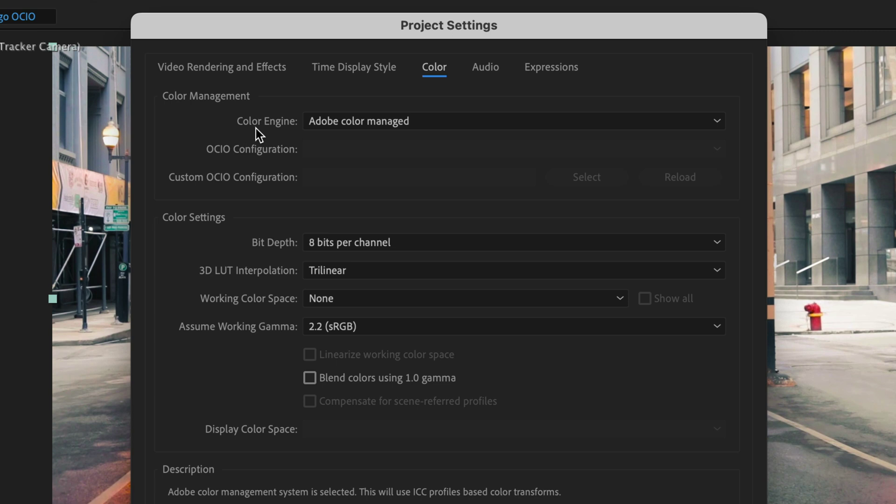
{"action": "left_click", "coordinate": [356, 124]}
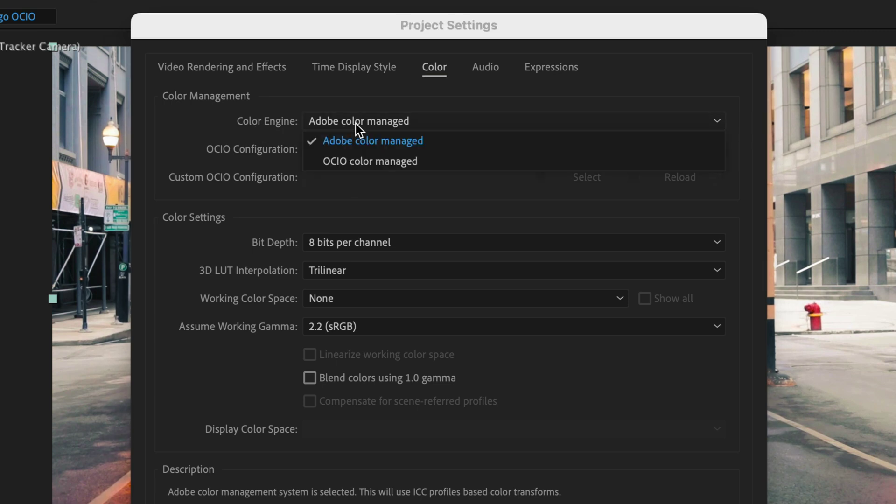
{"action": "left_click", "coordinate": [353, 164]}
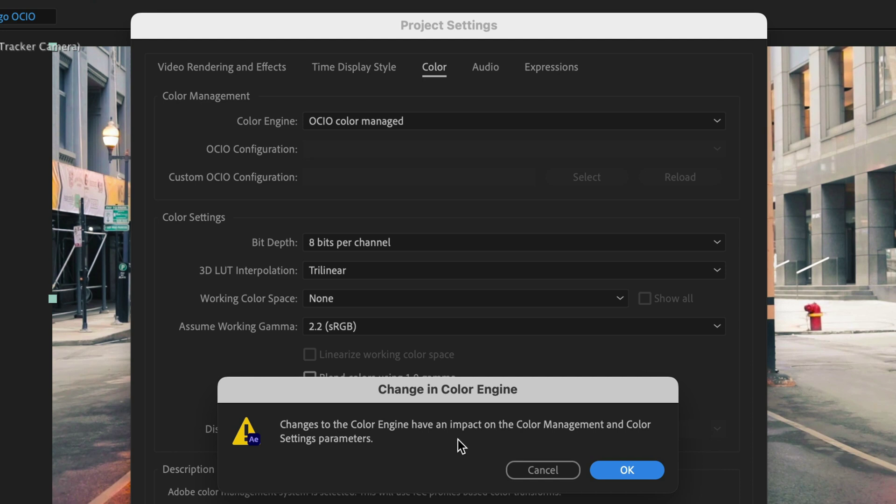
Step: Accept the engine change and set ACES 1.2, 32-bit float, ACEScg working space and ACES/sRGB display
{"action": "left_click", "coordinate": [630, 469]}
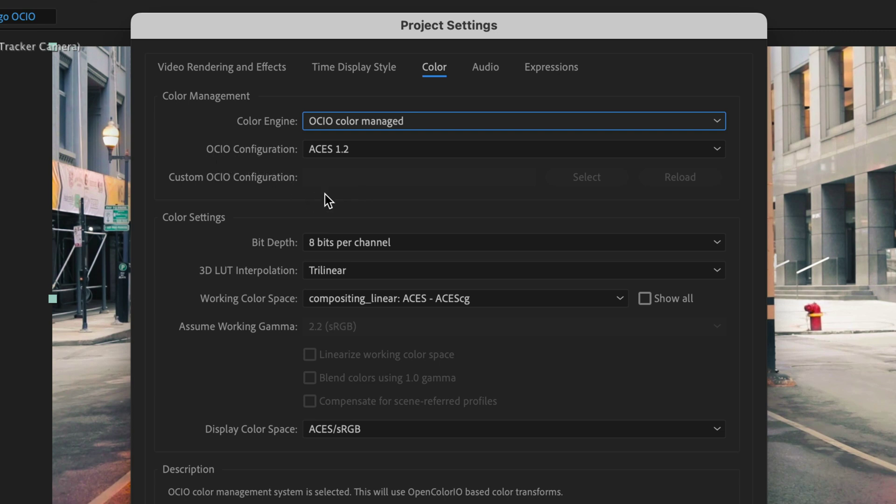
{"action": "left_click", "coordinate": [399, 148]}
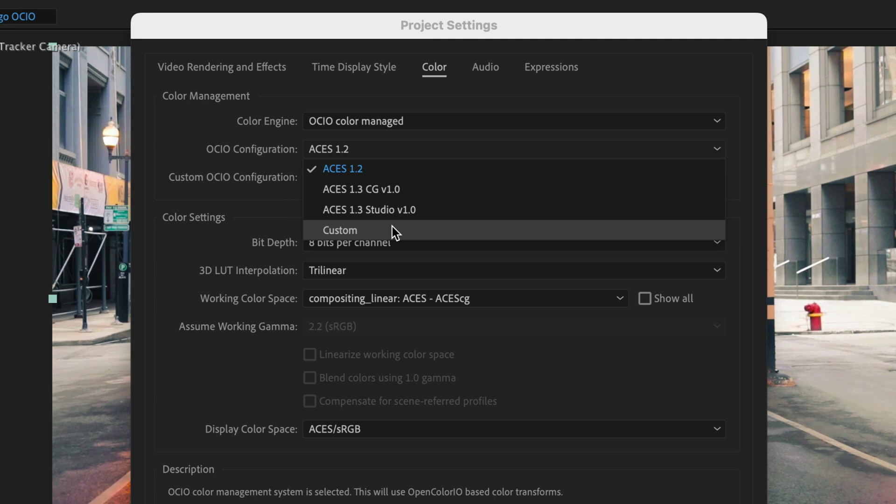
{"action": "left_click", "coordinate": [211, 247]}
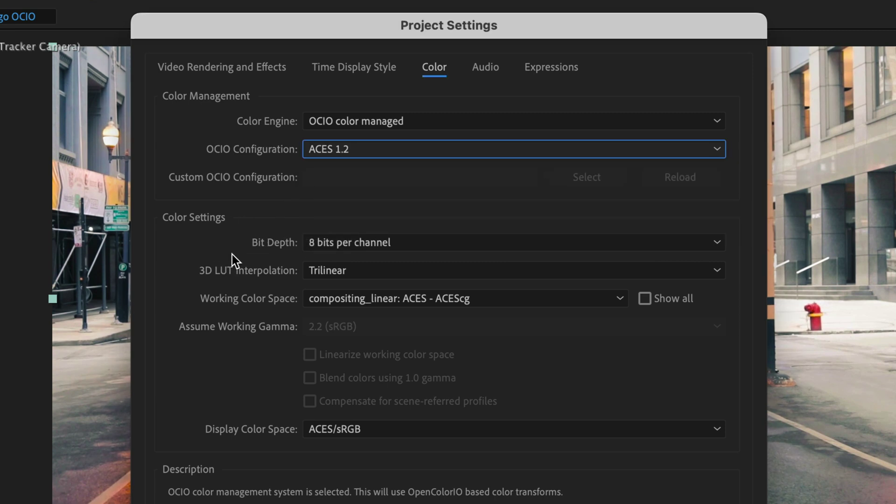
{"action": "left_click", "coordinate": [362, 241]}
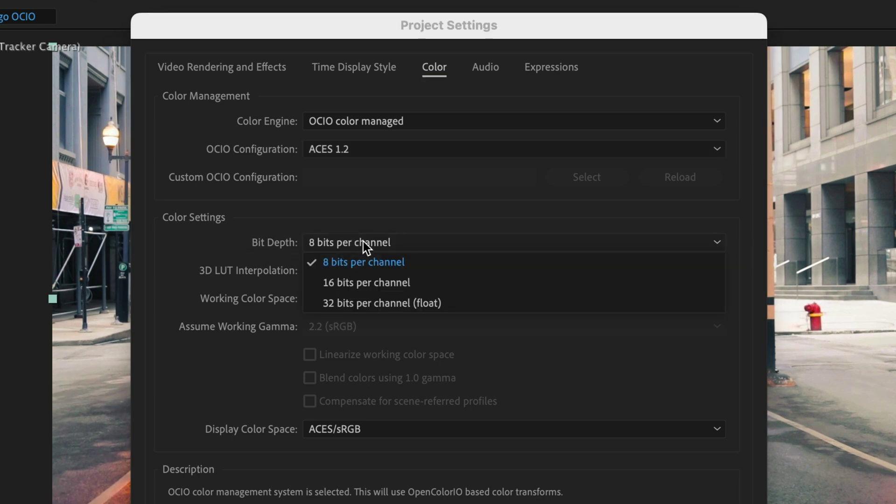
{"action": "left_click", "coordinate": [362, 304]}
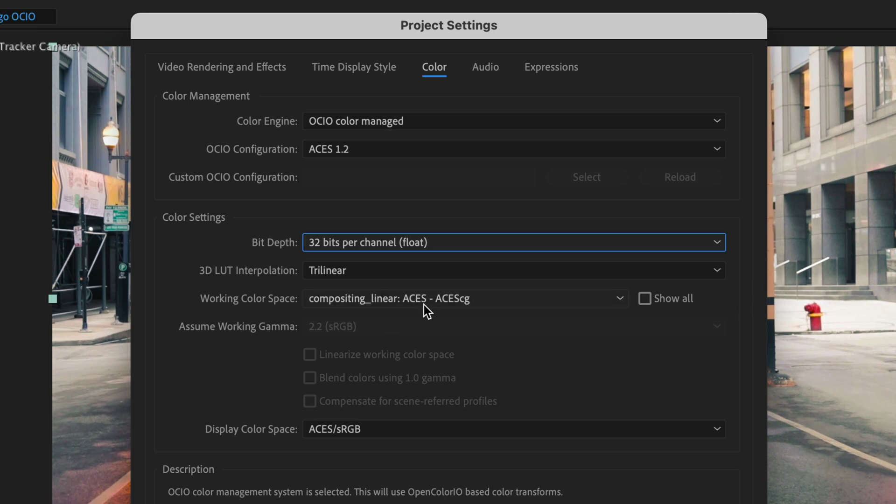
{"action": "left_click", "coordinate": [481, 300]}
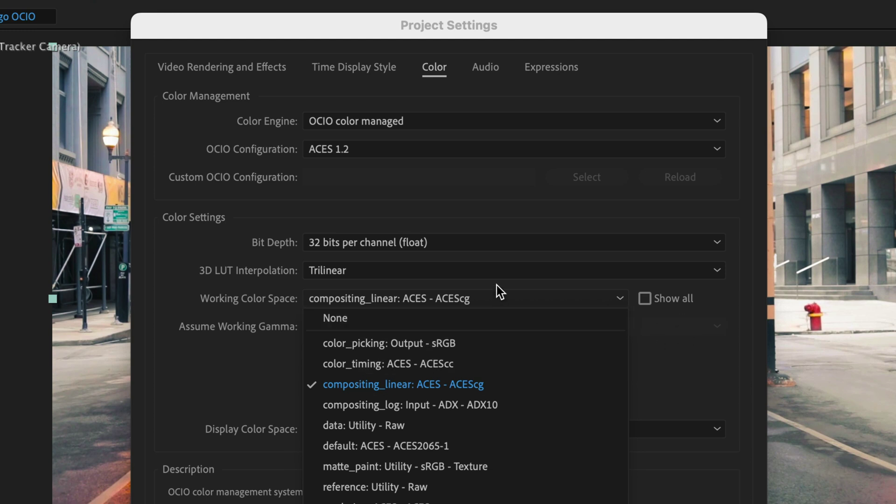
{"action": "left_click", "coordinate": [237, 352]}
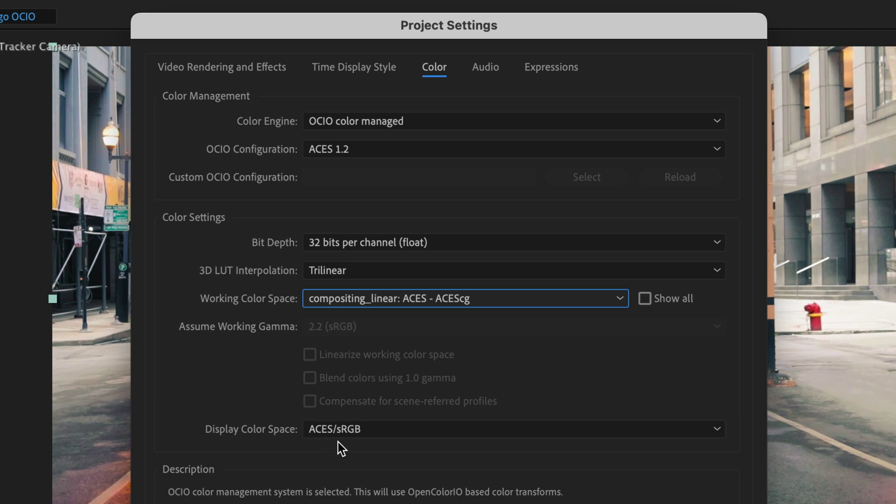
{"action": "left_click", "coordinate": [369, 429]}
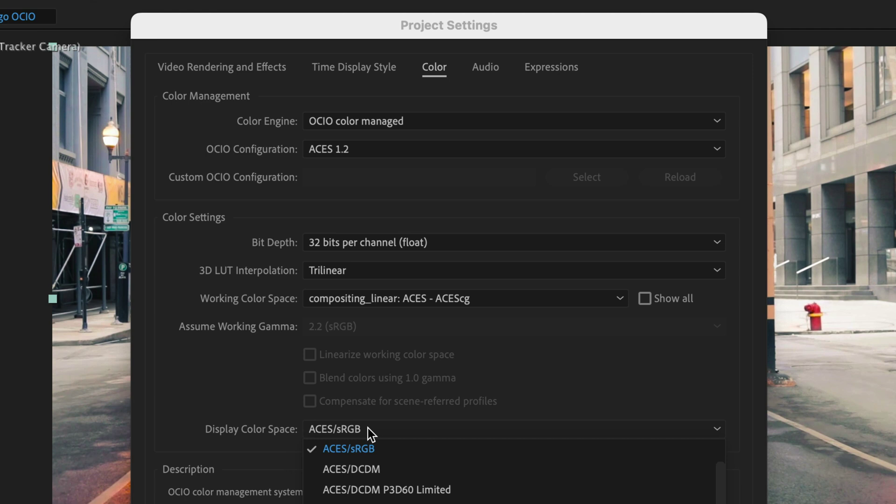
{"action": "left_click", "coordinate": [273, 396]}
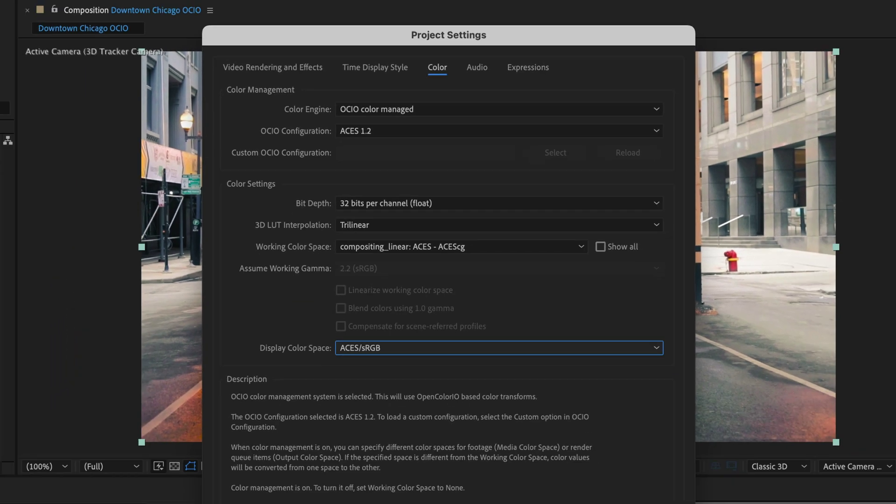
Step: Close project settings, expand Source Files and select the Elephant EXR sequence to check its details
{"action": "key", "text": "Return"}
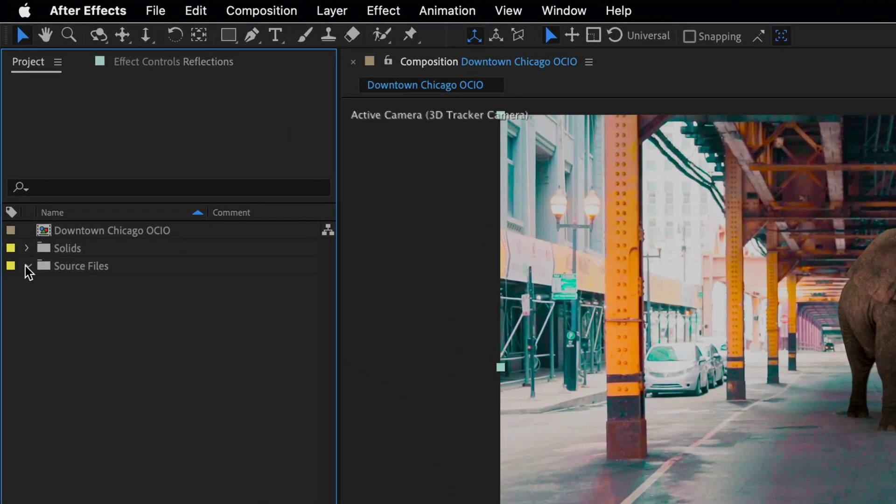
{"action": "left_click", "coordinate": [27, 266]}
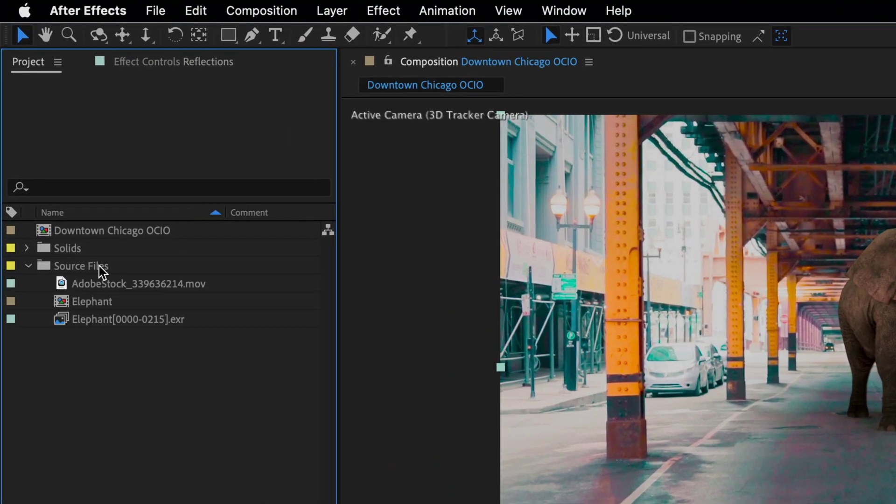
{"action": "left_click", "coordinate": [96, 322]}
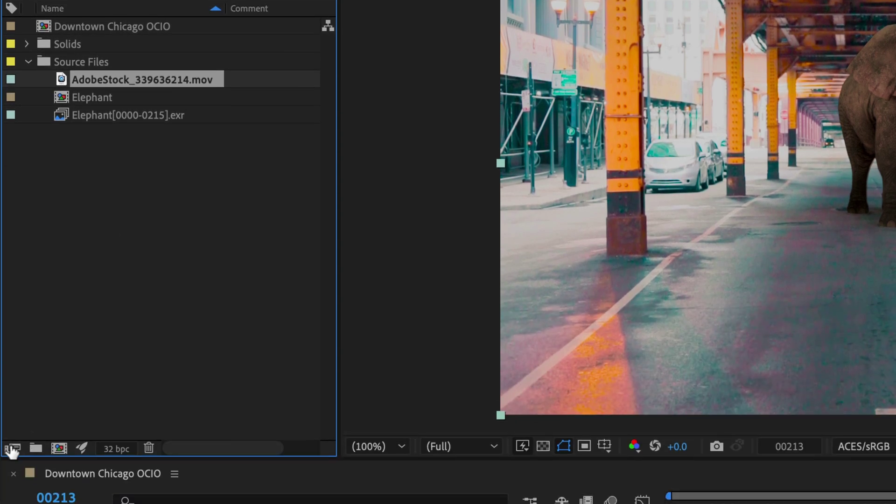
Step: Override the street footage's media color space from ACES2065-1 to Output - Rec.709
{"action": "left_click", "coordinate": [13, 450]}
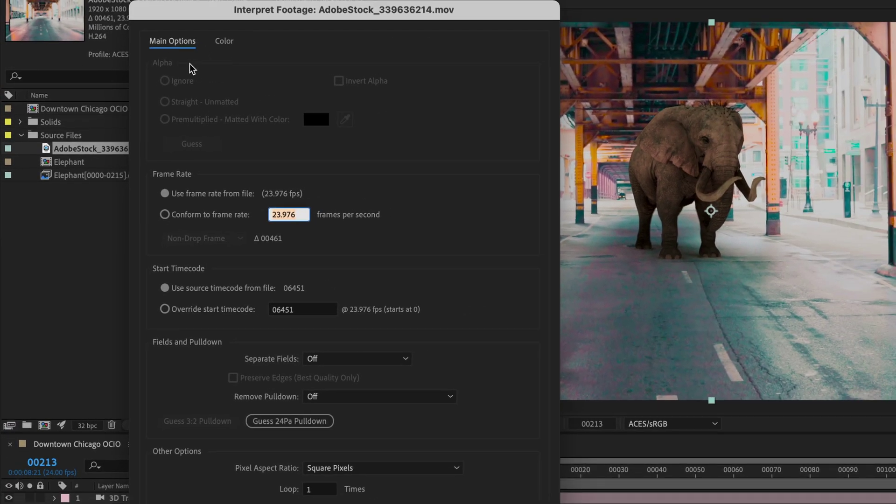
{"action": "left_click", "coordinate": [224, 42]}
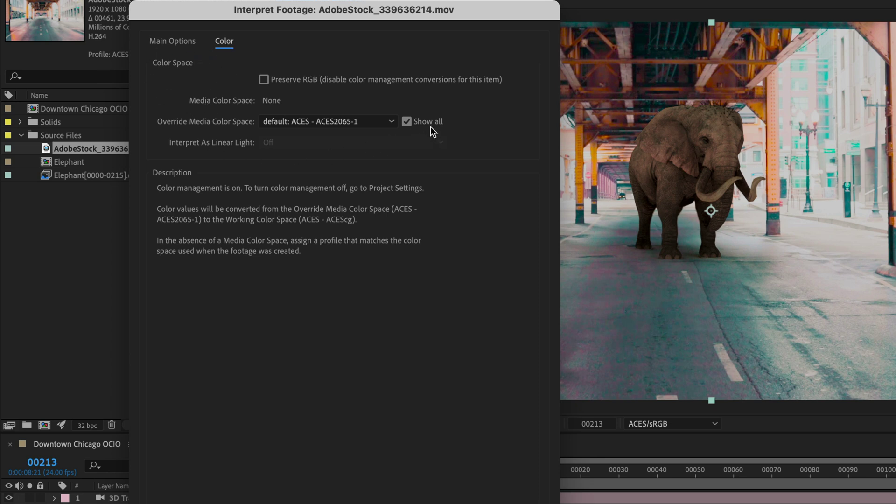
{"action": "left_click", "coordinate": [343, 123]}
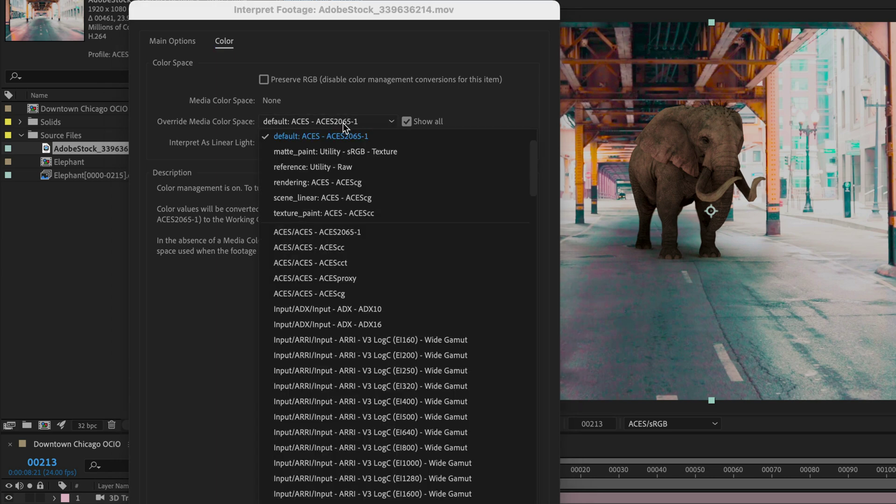
{"action": "scroll", "coordinate": [348, 292], "scroll_direction": "down", "scroll_amount": 6}
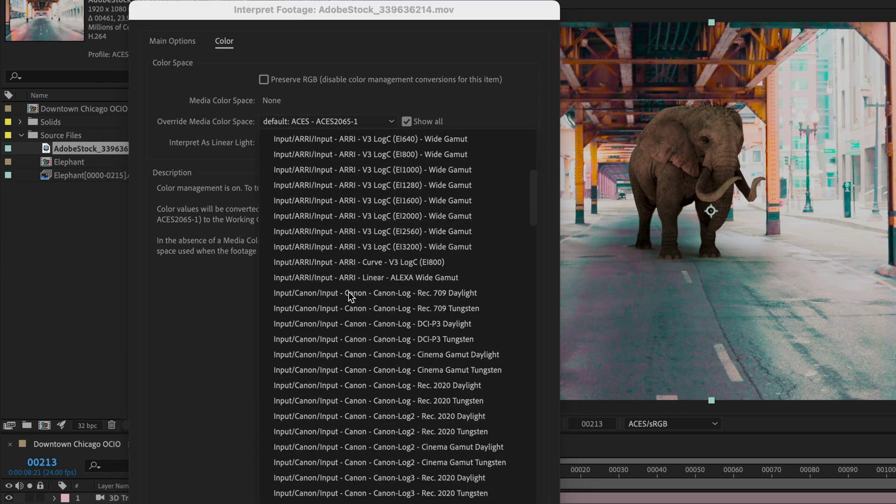
{"action": "scroll", "coordinate": [350, 295], "scroll_direction": "down", "scroll_amount": 3}
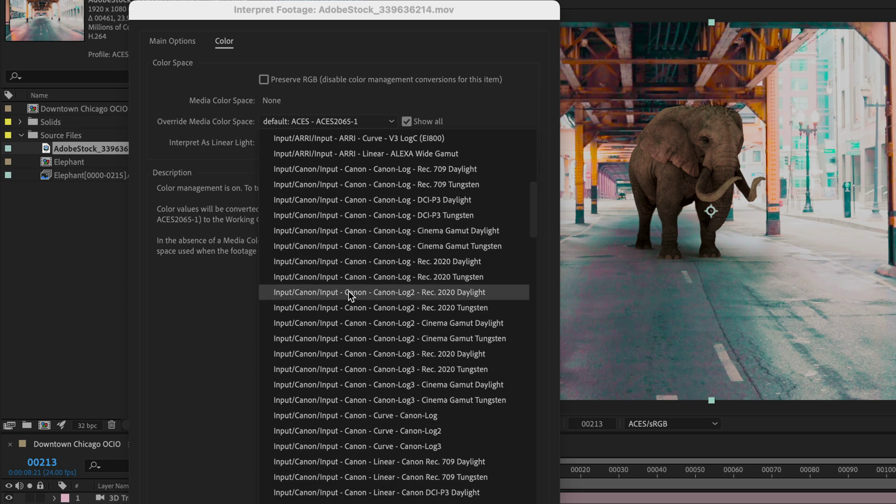
{"action": "scroll", "coordinate": [349, 291], "scroll_direction": "down", "scroll_amount": 15}
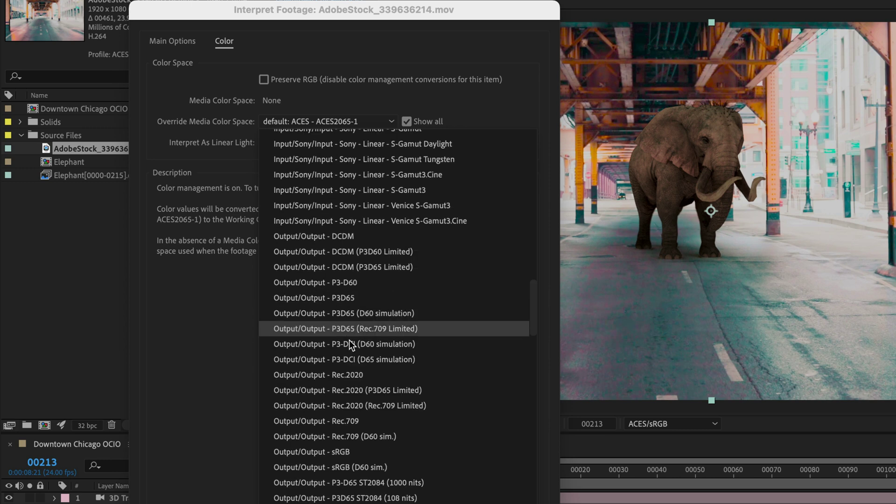
{"action": "left_click", "coordinate": [326, 422]}
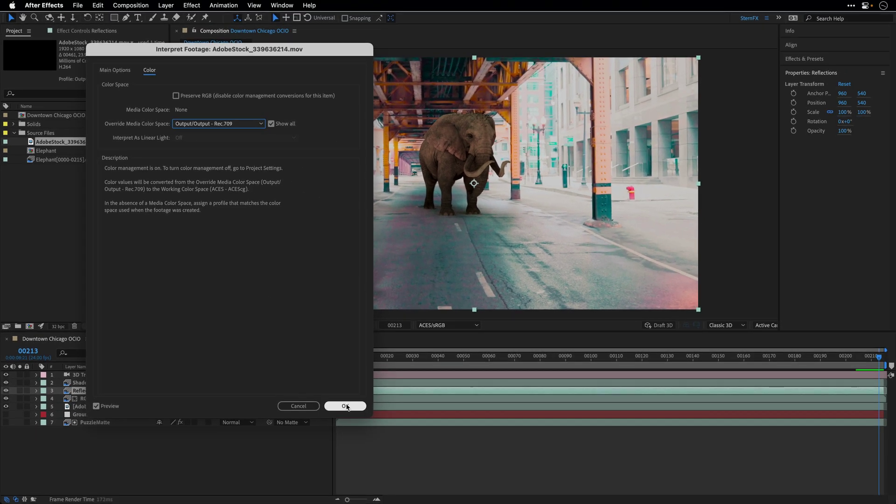
{"action": "left_click", "coordinate": [346, 405]}
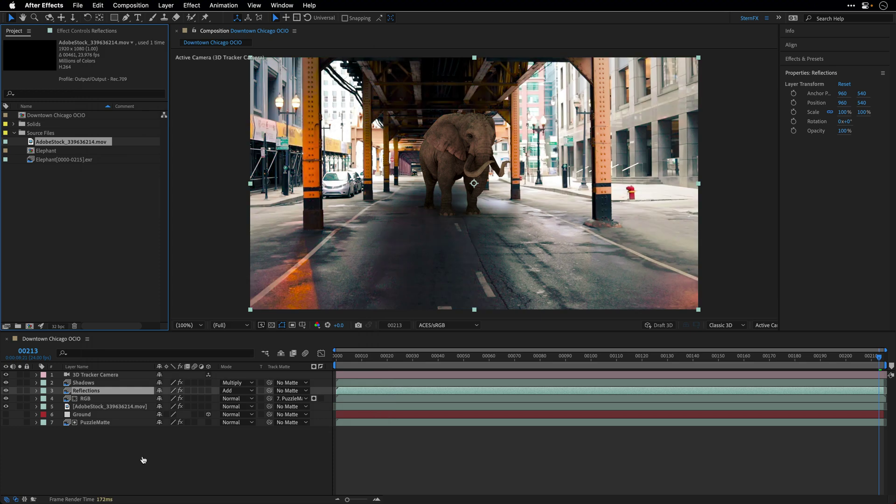
{"action": "key", "text": "super+Tab"}
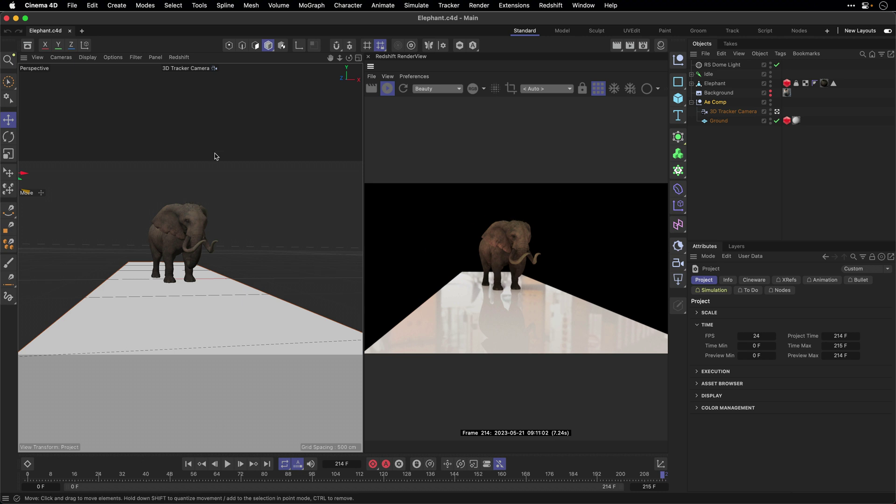
{"action": "key", "text": "super+Tab"}
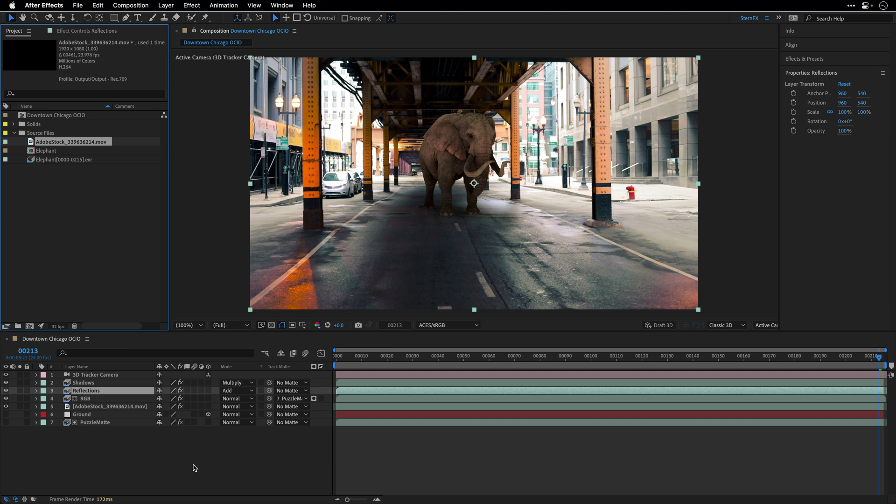
Step: Try the ACES/Rec.2020 viewer display transform, then settle on ACES/Rec.709
{"action": "left_click", "coordinate": [434, 325]}
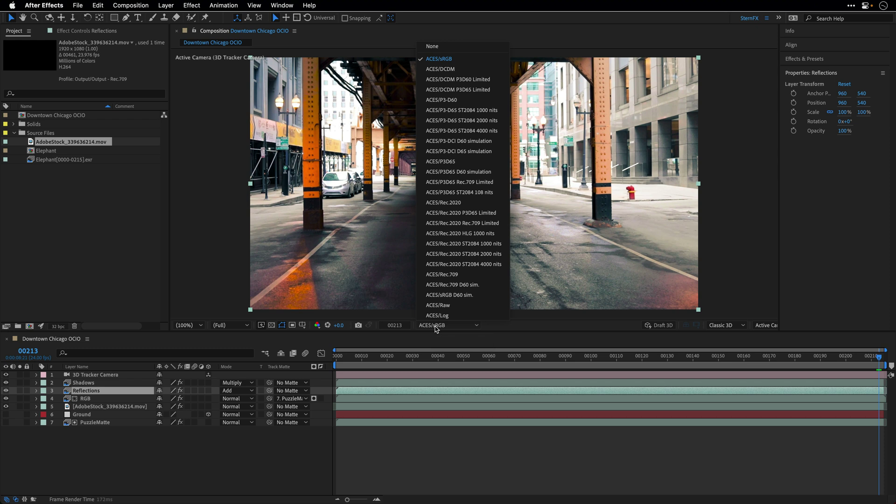
{"action": "left_click", "coordinate": [473, 203]}
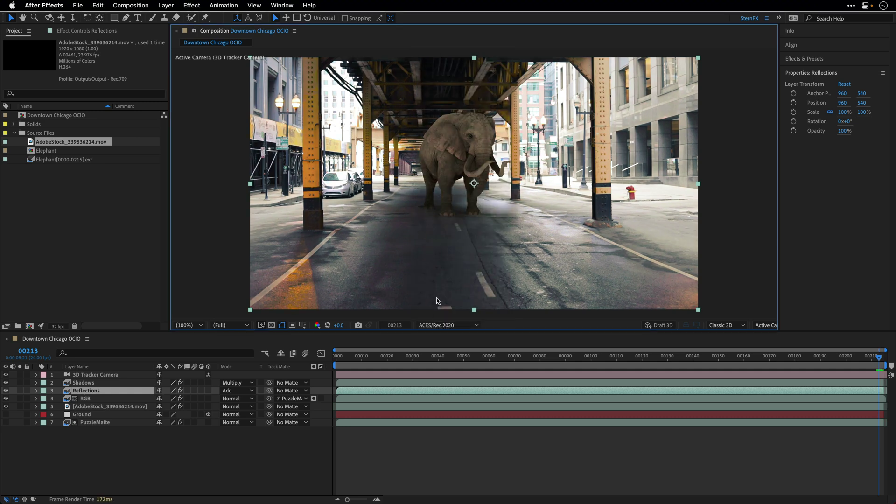
{"action": "left_click", "coordinate": [452, 326]}
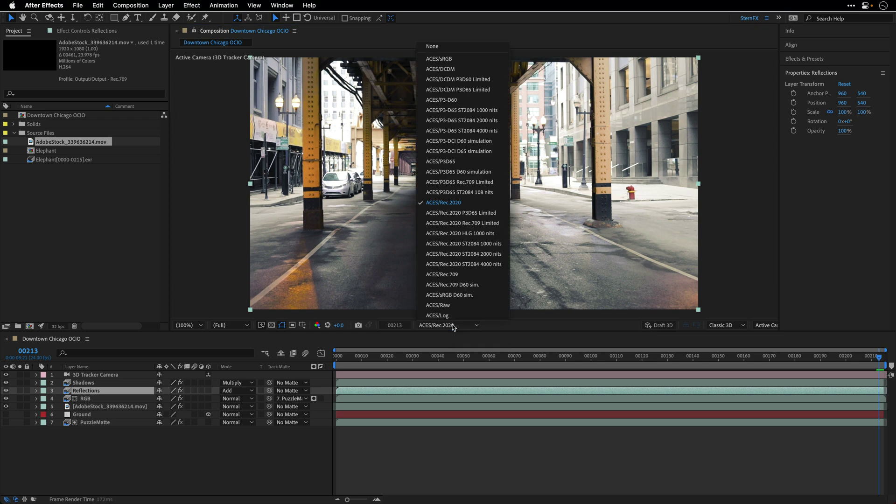
{"action": "left_click", "coordinate": [459, 275]}
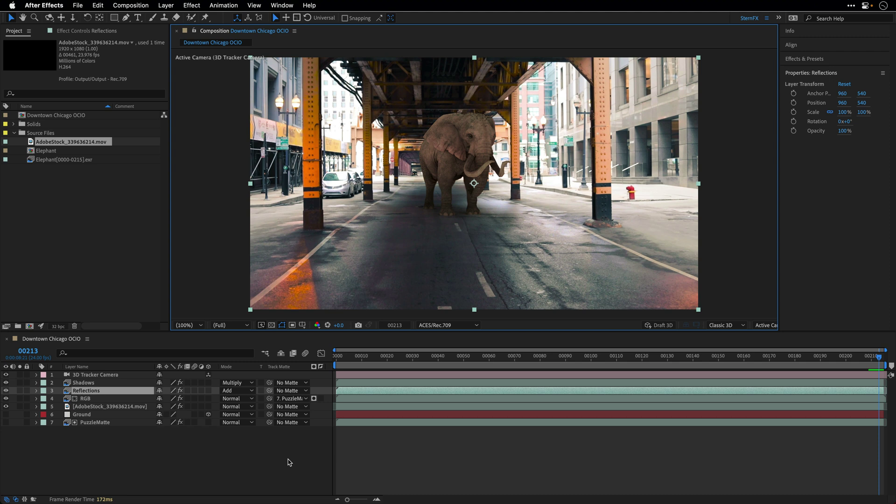
Step: Add Downtown Chicago OCIO to the Render Queue with a High Quality output module, expanded for review
{"action": "left_click", "coordinate": [289, 462]}
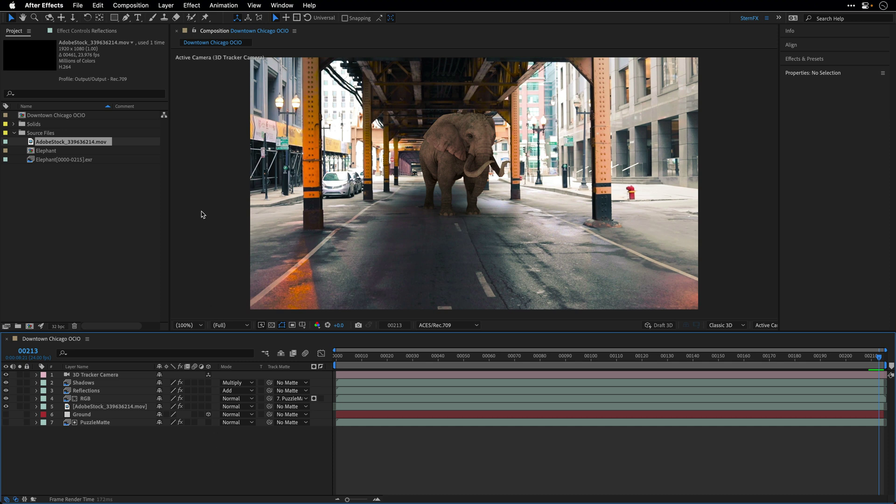
{"action": "left_click", "coordinate": [143, 4]}
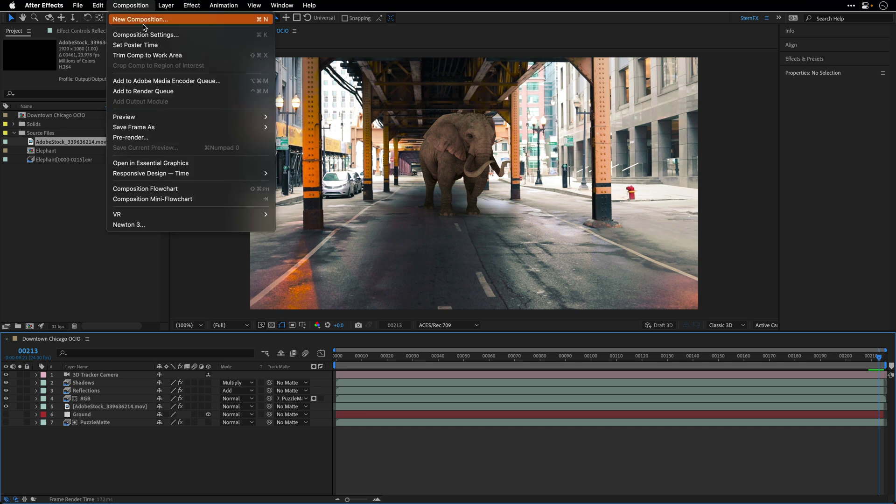
{"action": "left_click", "coordinate": [196, 91]}
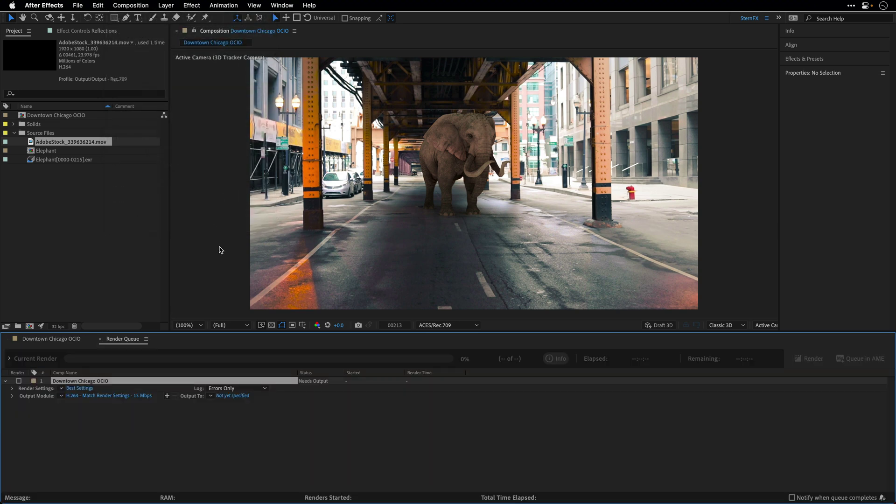
{"action": "left_click", "coordinate": [61, 396]}
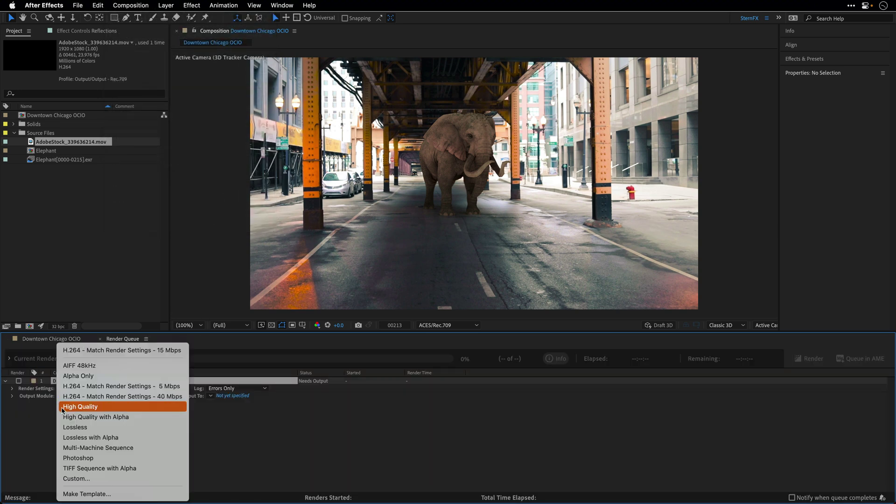
{"action": "left_click", "coordinate": [63, 406]}
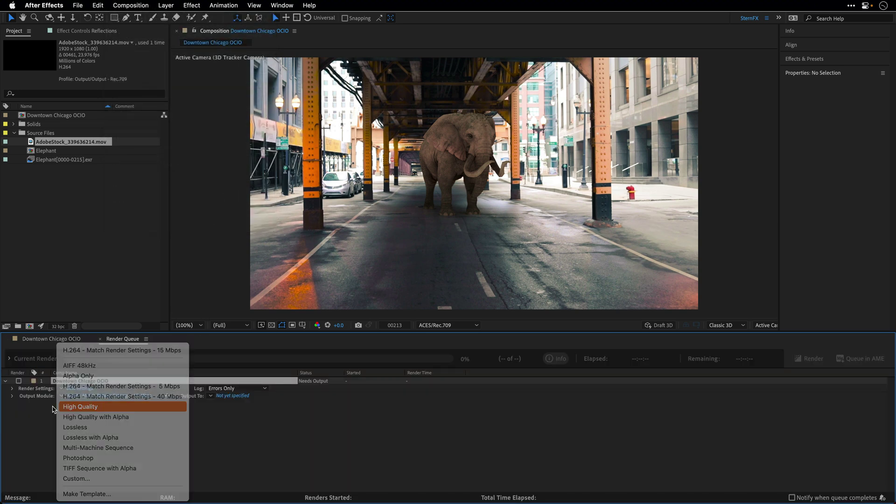
{"action": "left_click", "coordinate": [12, 396]}
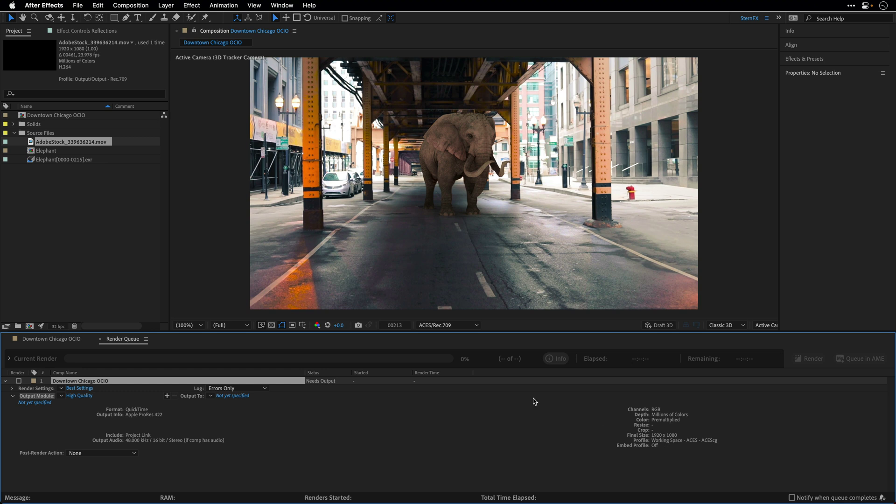
Step: Play the Downtown Chicago OCIO timeline from its first frame in a maximized viewer
{"action": "left_click", "coordinate": [54, 340]}
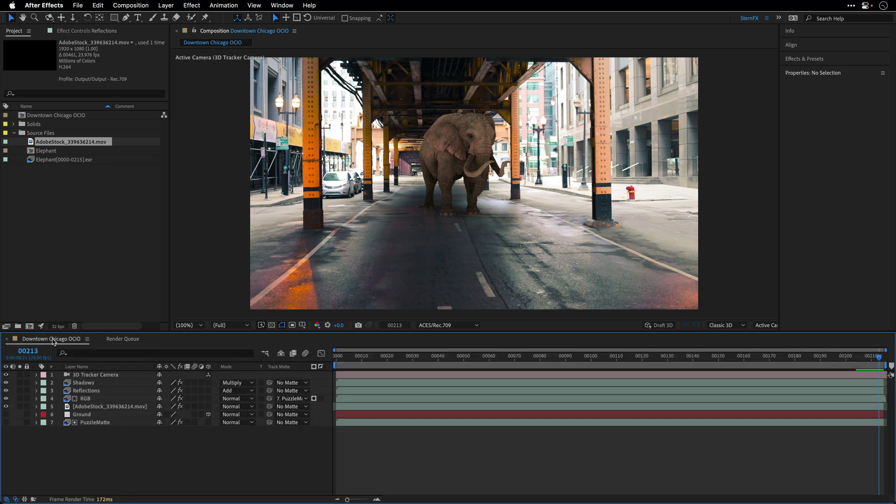
{"action": "left_click", "coordinate": [336, 360]}
{"action": "key", "text": "grave"}
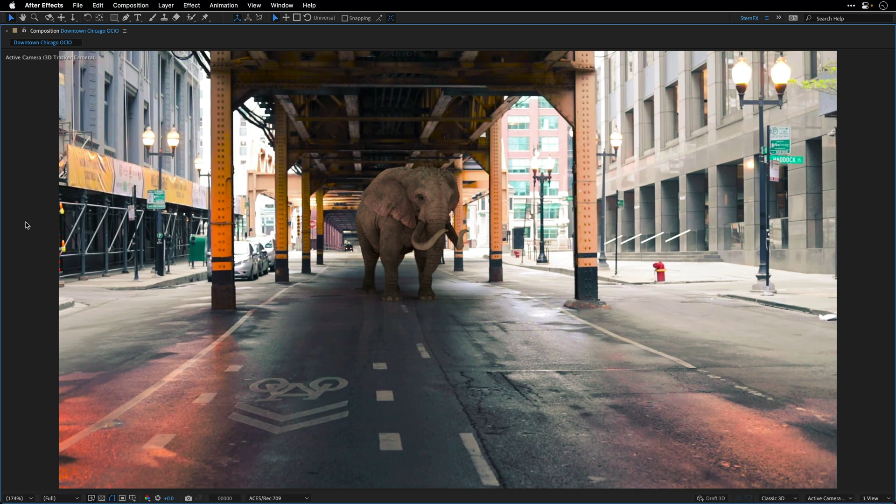
{"action": "key", "text": "space"}
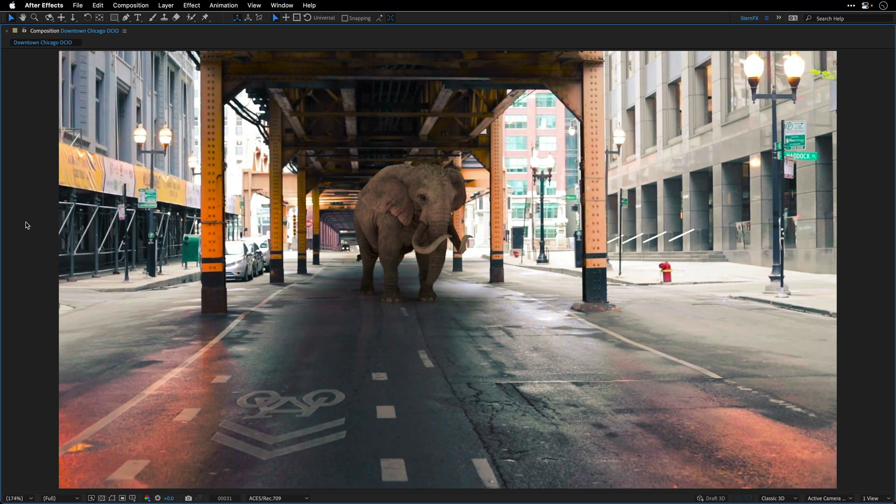